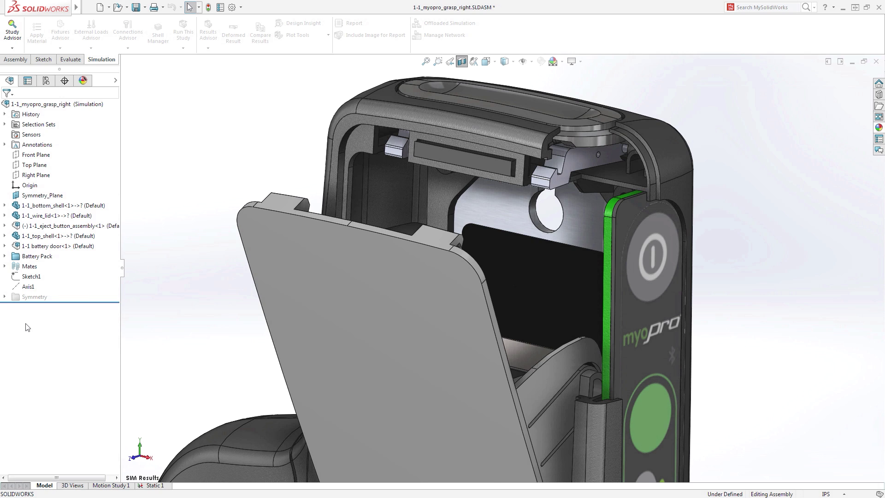
# Step: Open the battery door from the assembly as its own part and view its ribbed back
pyautogui.click(276, 235)
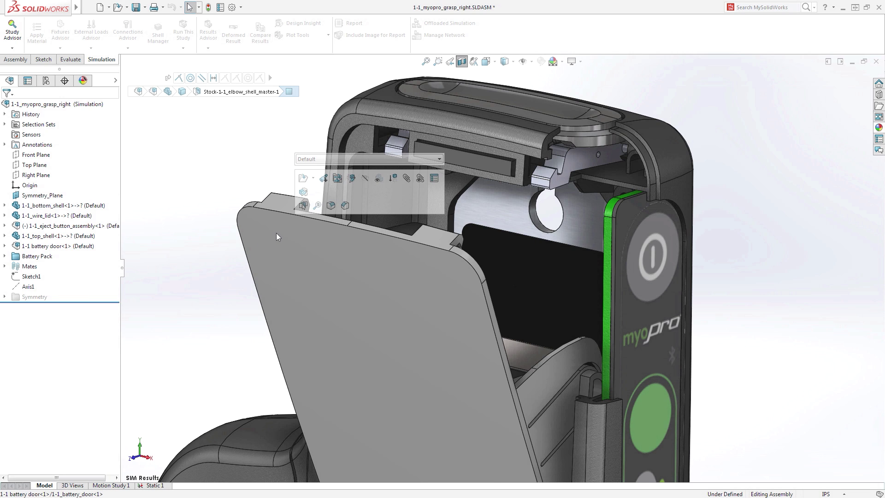
pyautogui.click(302, 183)
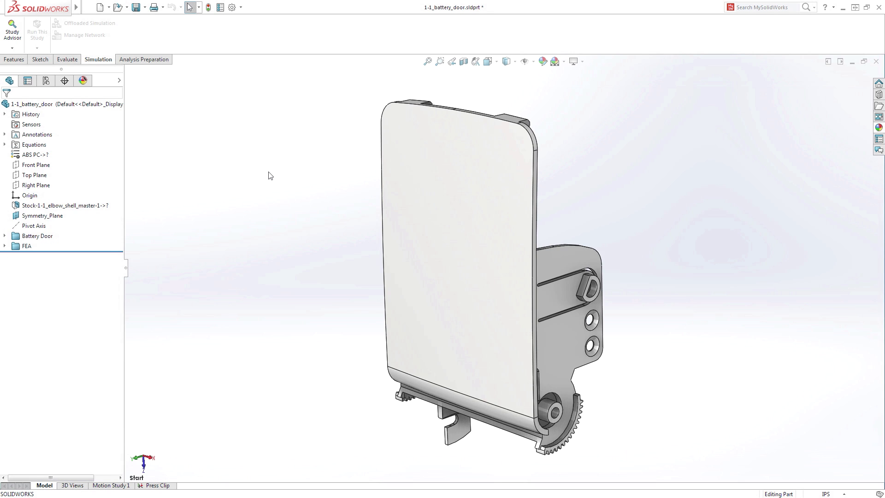
pyautogui.hotkey('ctrl', '2')
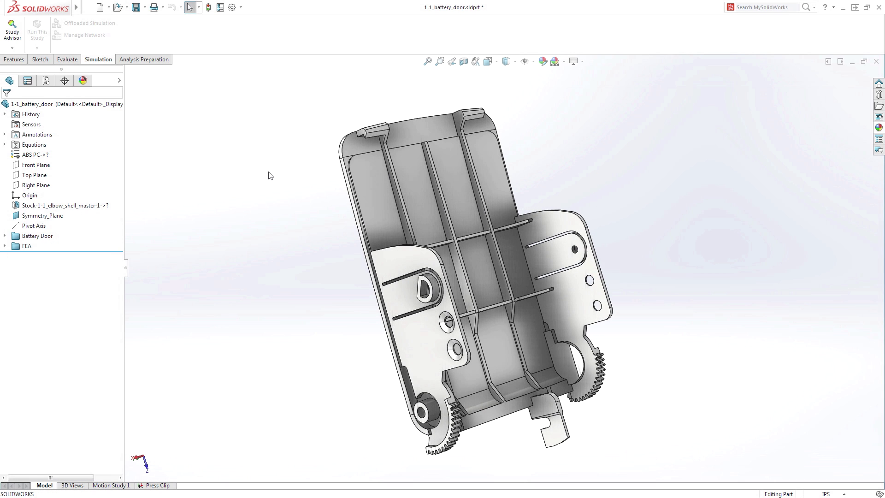
# Step: Activate the Press Clip study's FEA configuration of the door and fit the clip in view
pyautogui.click(156, 485)
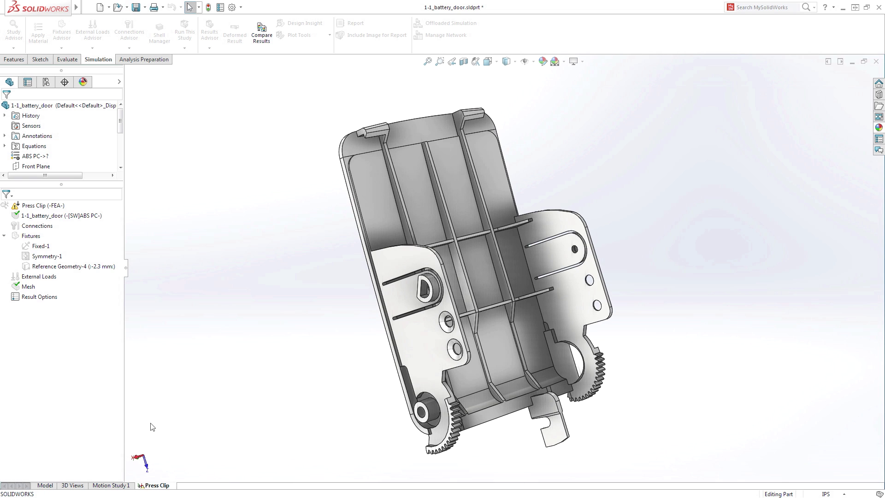
pyautogui.rightClick(56, 207)
pyautogui.click(88, 229)
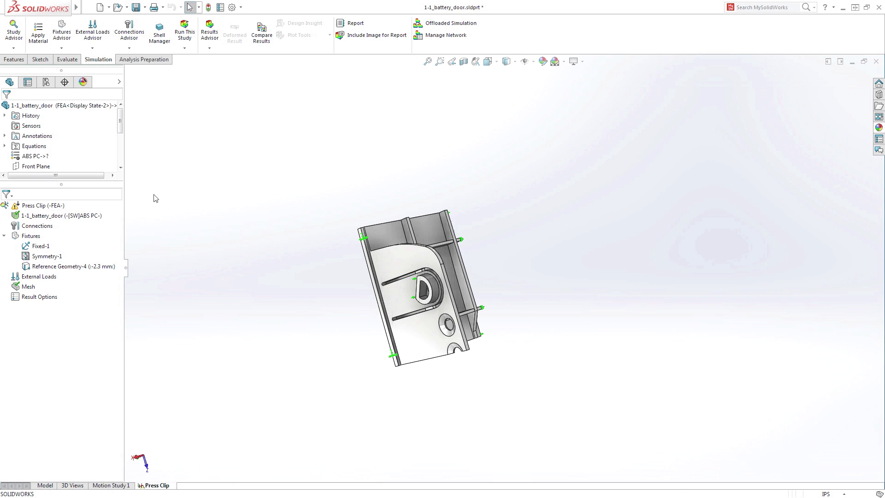
pyautogui.press('f')
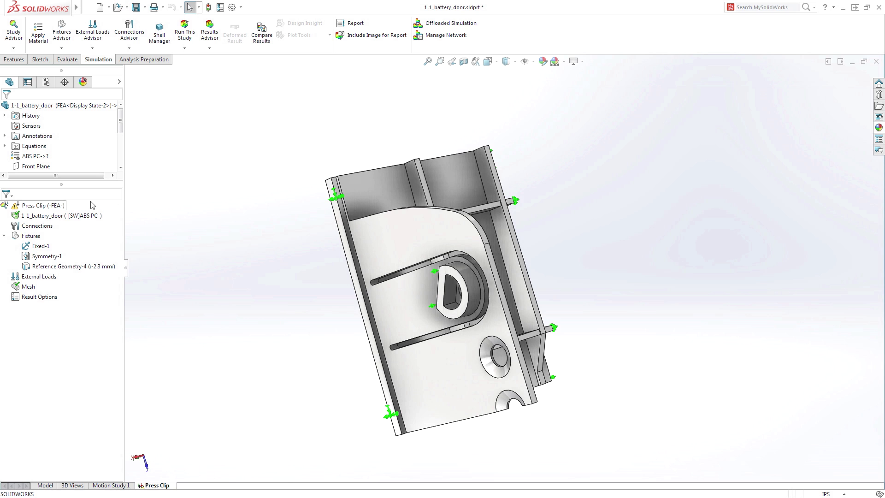
# Step: Solve the Press Clip study, accepting the large displacement option in the solver message
pyautogui.rightClick(59, 209)
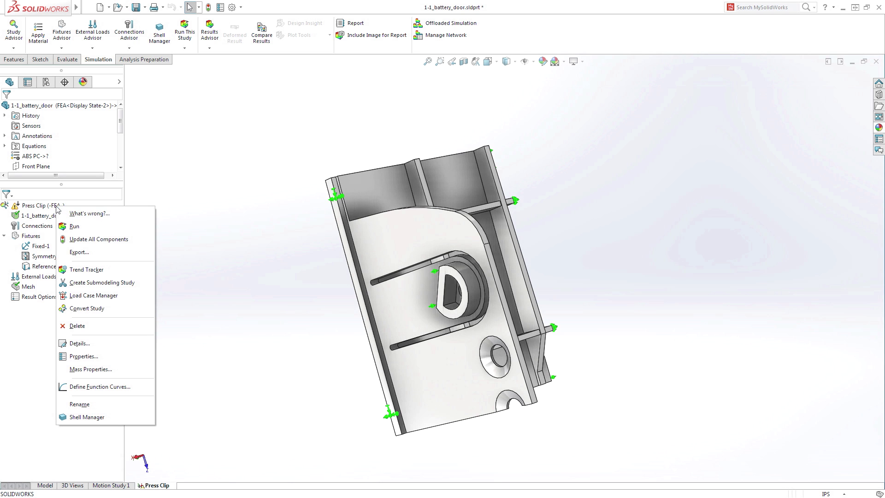
pyautogui.click(86, 227)
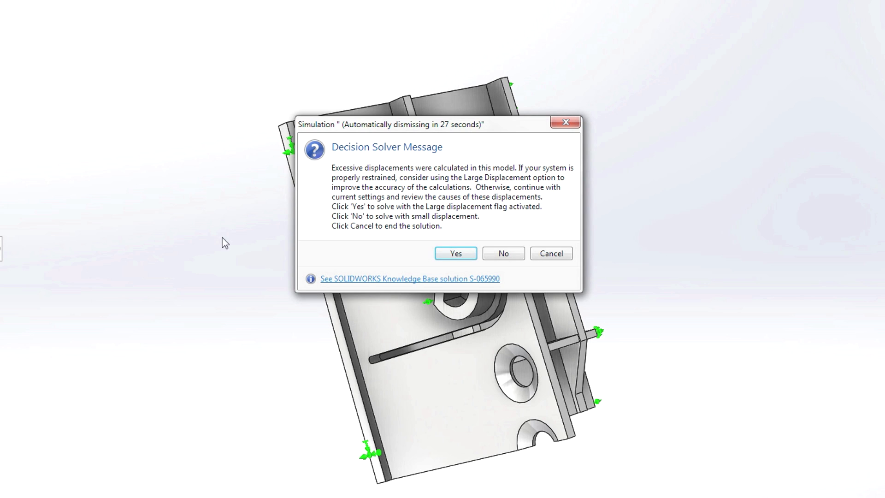
pyautogui.click(455, 254)
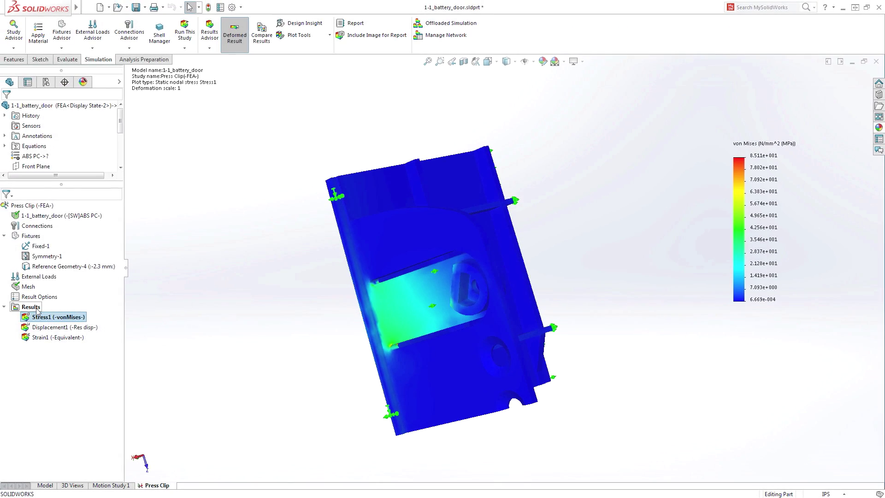
# Step: Run Stress Hot Spot Diagnostics on the results and keep the detected hot-spot stress plot
pyautogui.rightClick(33, 307)
pyautogui.click(102, 80)
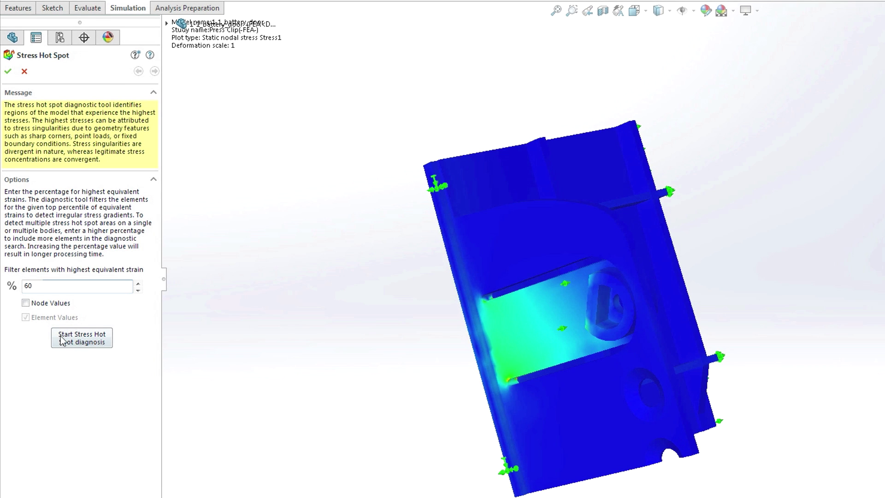
pyautogui.click(64, 340)
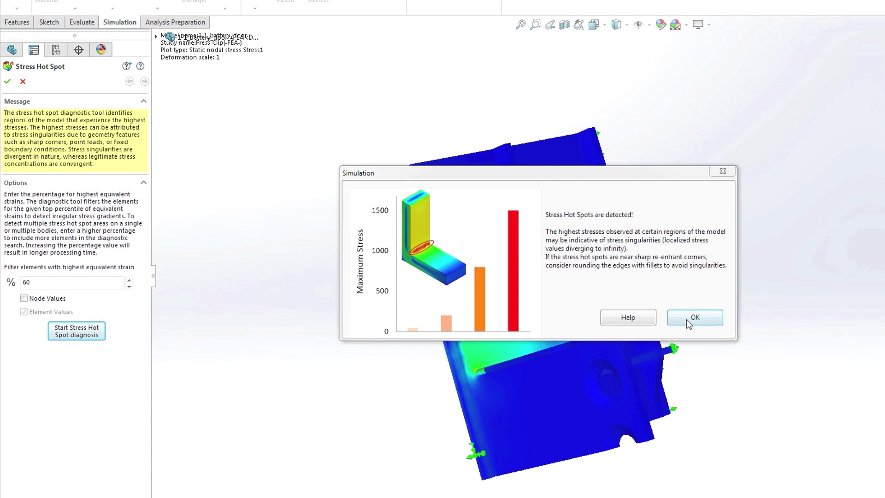
pyautogui.click(733, 329)
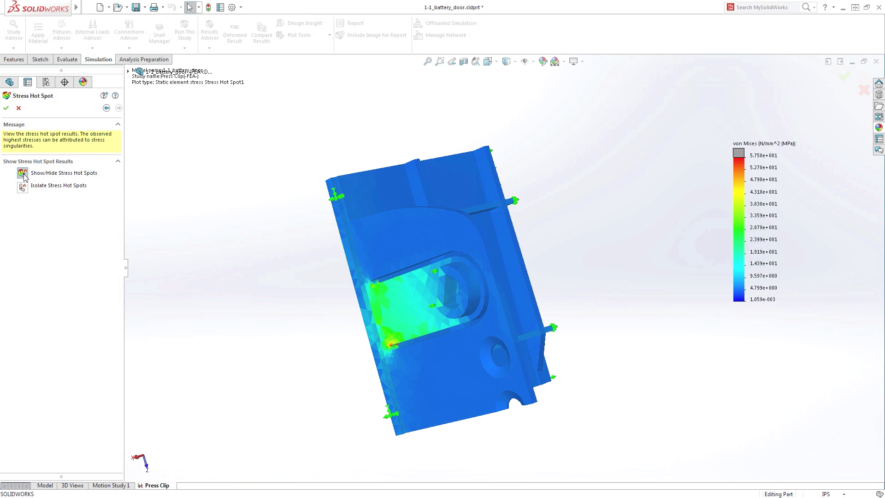
pyautogui.click(6, 109)
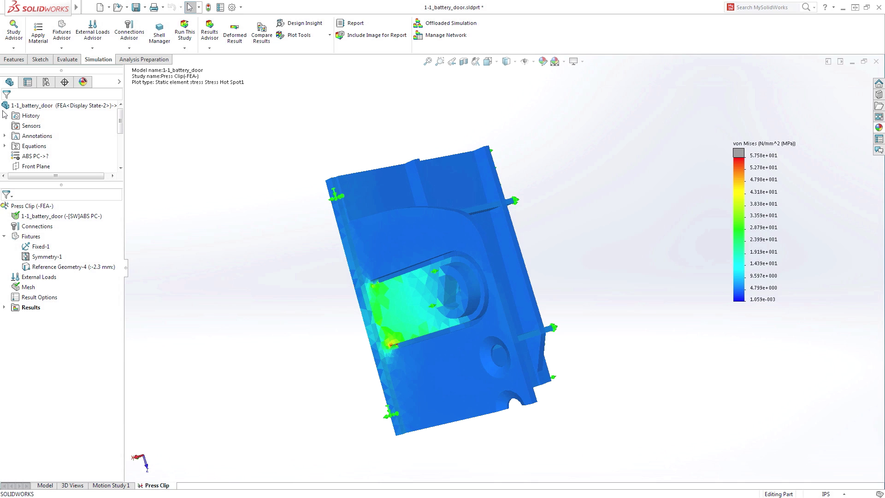
pyautogui.hotkey('ctrl', '7')
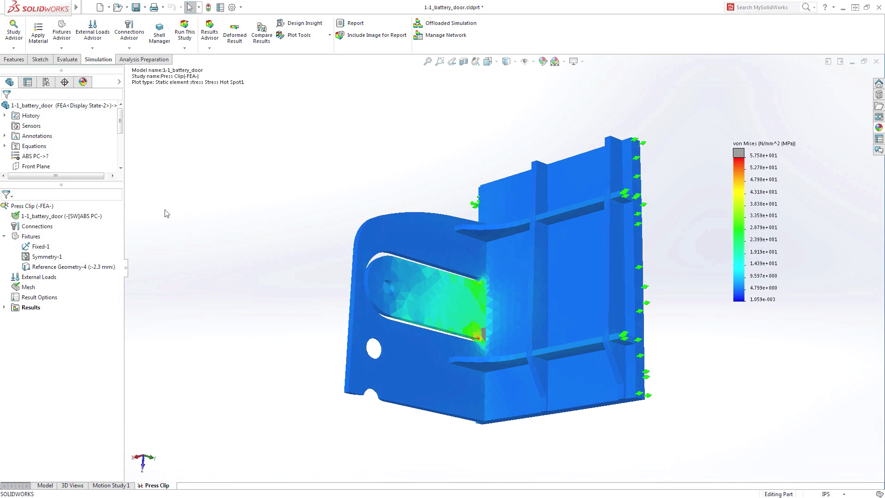
# Step: Convert Press Clip into a Nonlinear target study, creating Nonlinear 1 from [Press Clip]
pyautogui.rightClick(156, 485)
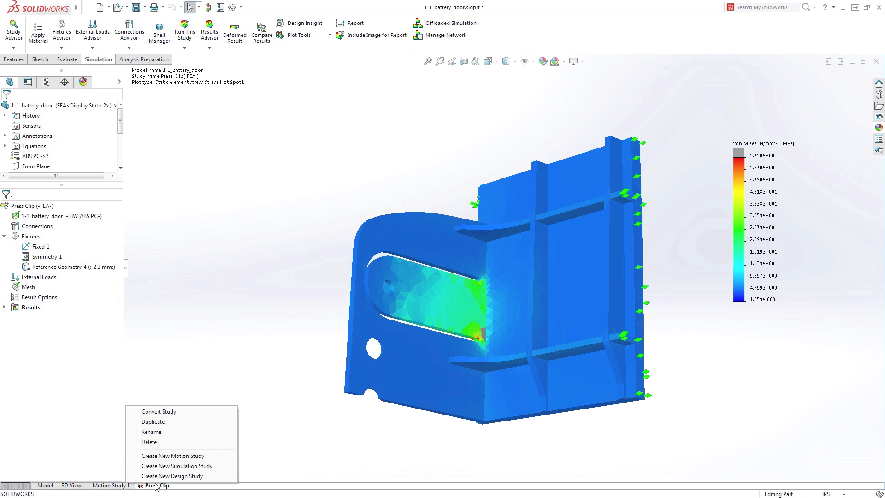
pyautogui.click(161, 409)
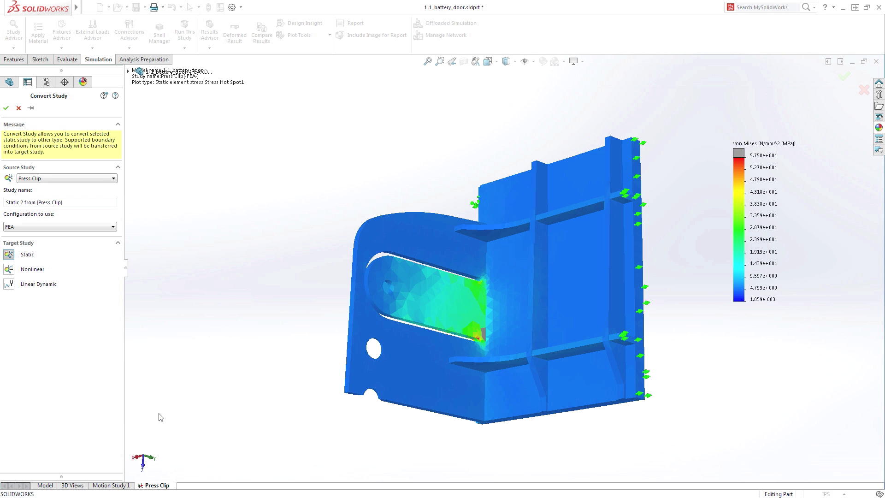
pyautogui.tripleClick(58, 202)
pyautogui.write('Press Clip NL')
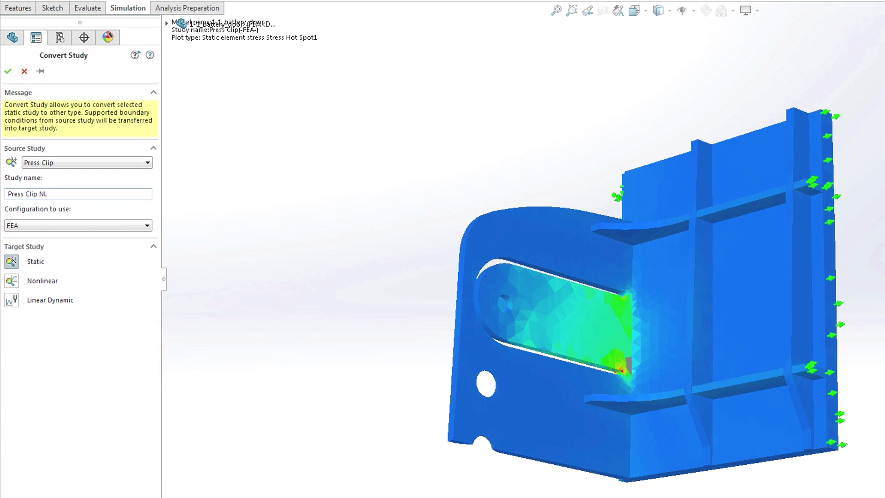
pyautogui.click(11, 280)
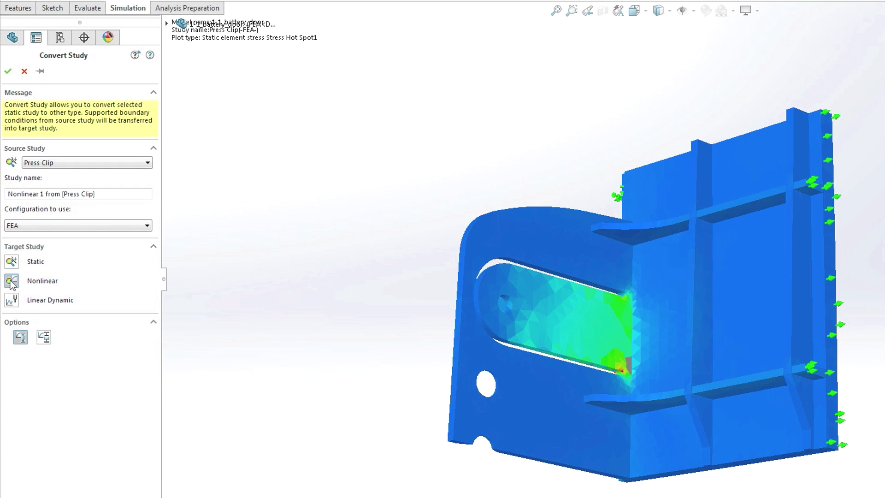
pyautogui.click(7, 70)
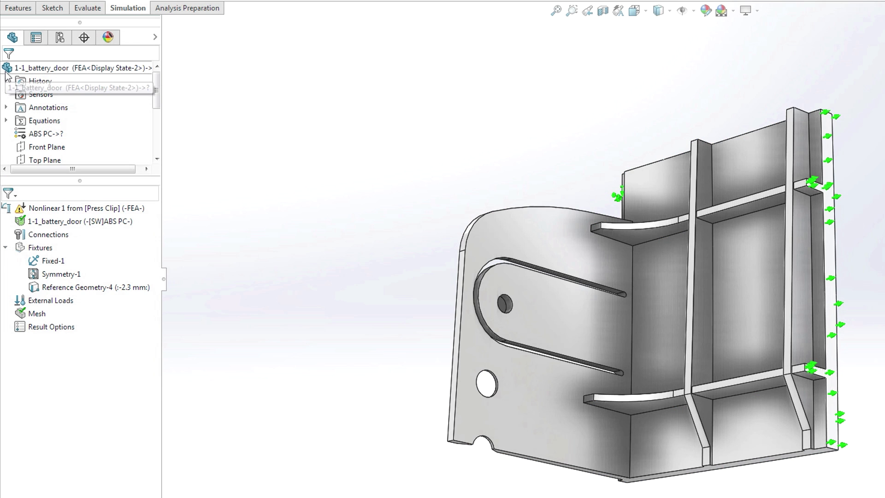
pyautogui.click(46, 160)
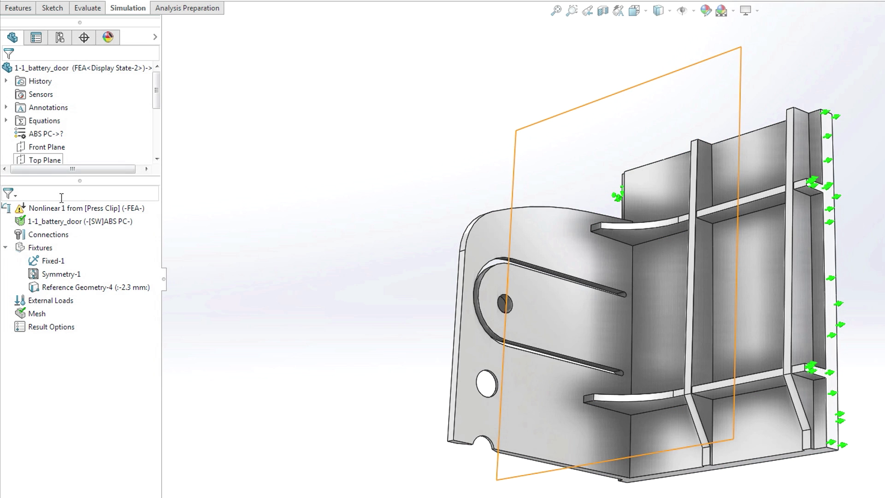
# Step: Apply 8586K162 ABS material to the battery door body in the nonlinear study
pyautogui.rightClick(60, 225)
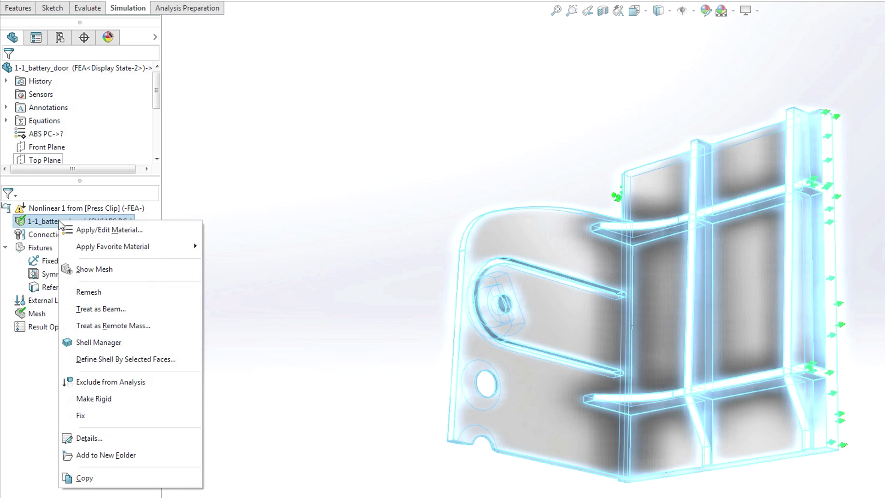
pyautogui.press('Escape')
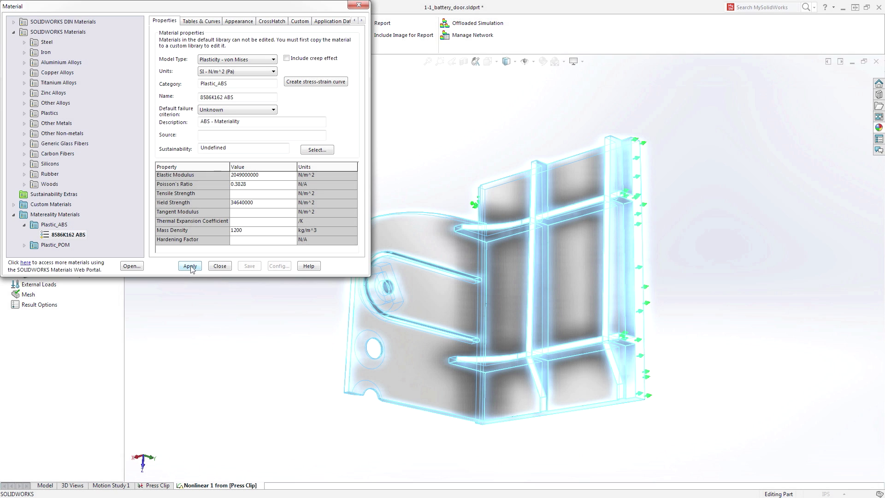
pyautogui.click(221, 266)
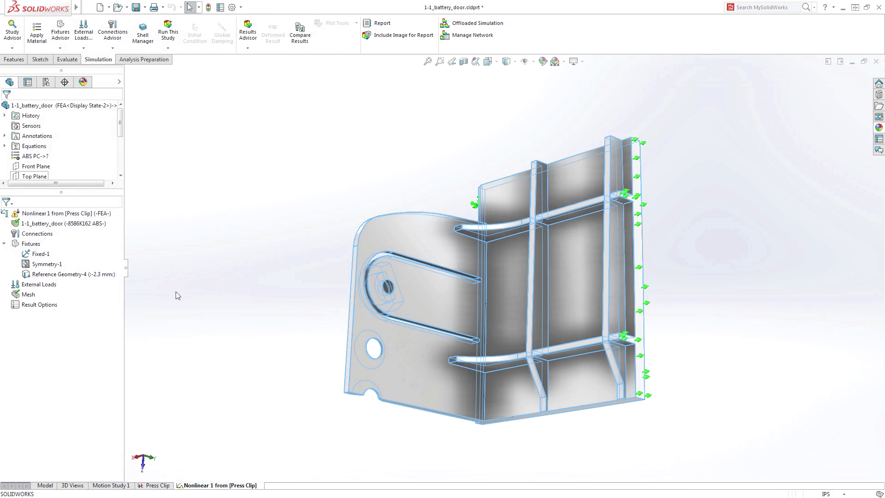
# Step: Enable Automatic Solver Selection in the nonlinear study properties and return to the myopro assembly
pyautogui.rightClick(35, 215)
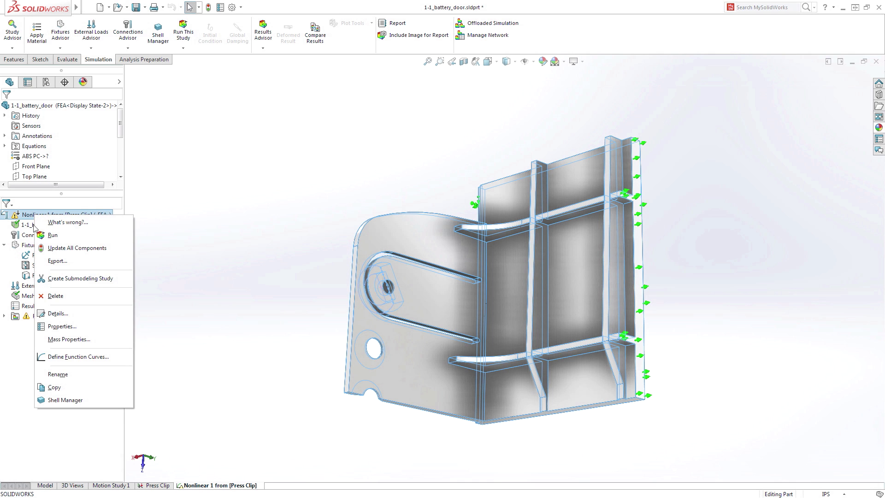
pyautogui.click(83, 325)
pyautogui.click(372, 312)
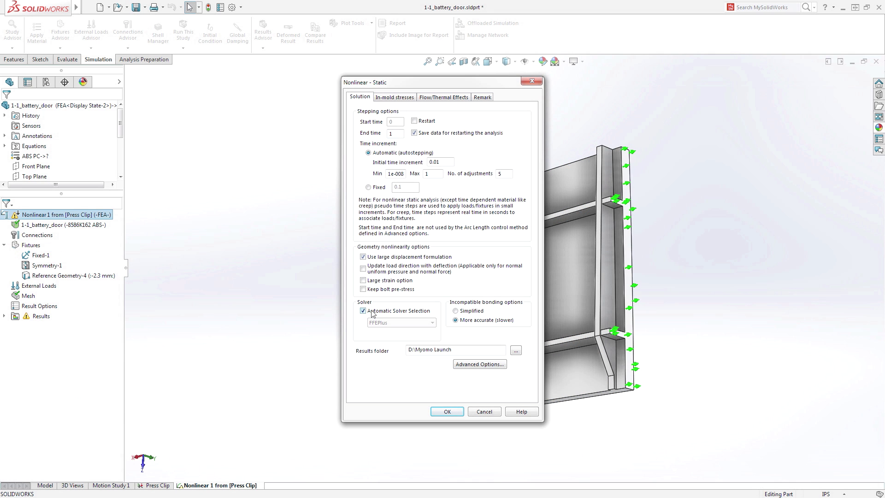
pyautogui.click(447, 411)
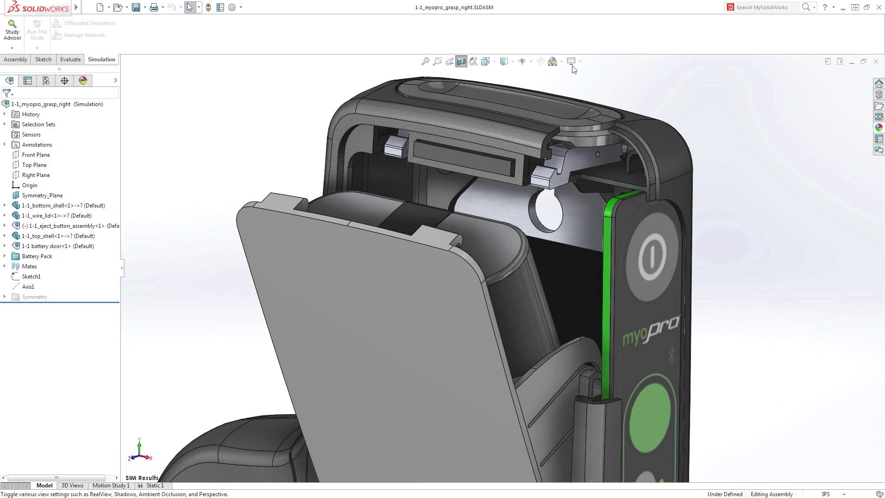
pyautogui.click(572, 62)
# Step: Turn on Simulation Display showing the Stress result on the deformed shape as a Design Guidance overlay
pyautogui.click(602, 131)
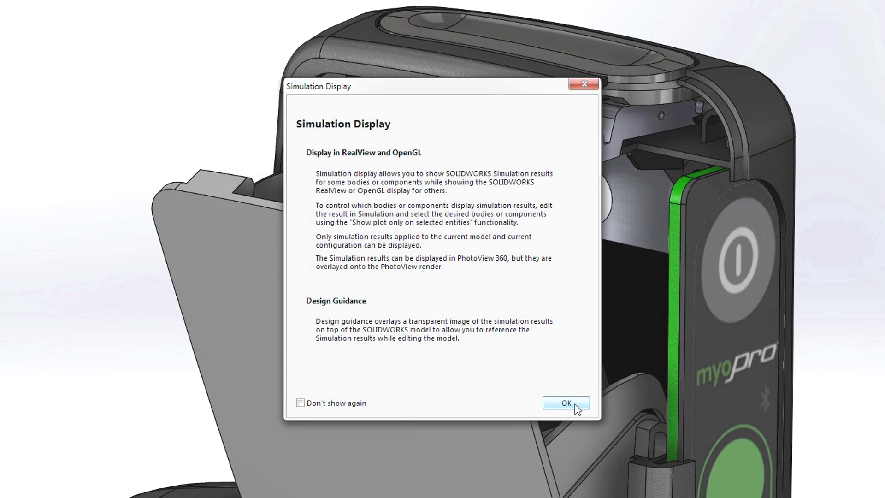
pyautogui.click(576, 405)
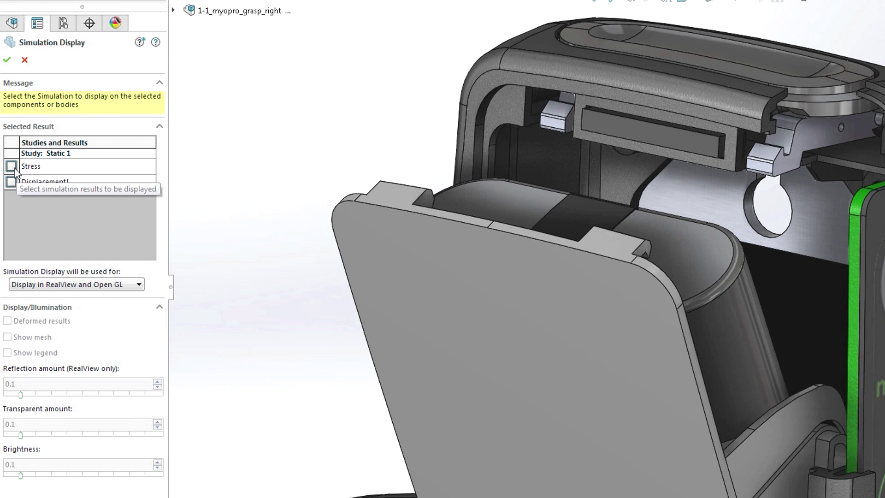
pyautogui.click(11, 166)
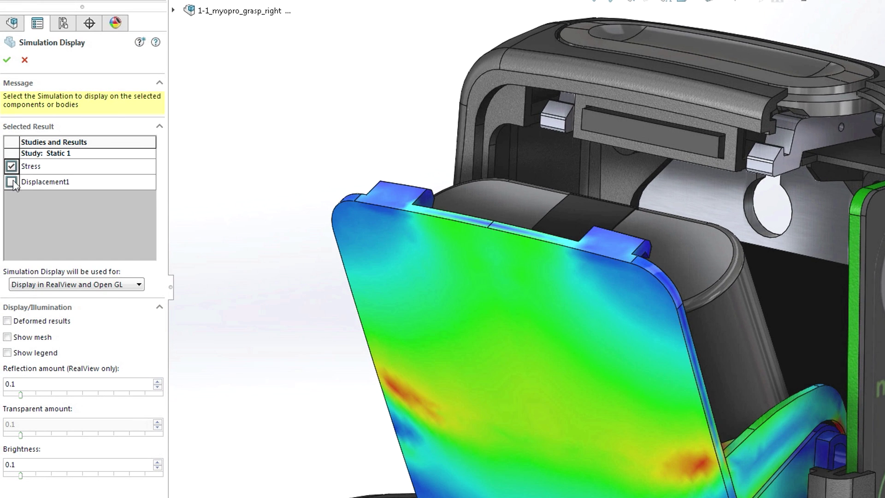
pyautogui.click(7, 321)
pyautogui.click(51, 290)
pyautogui.click(44, 304)
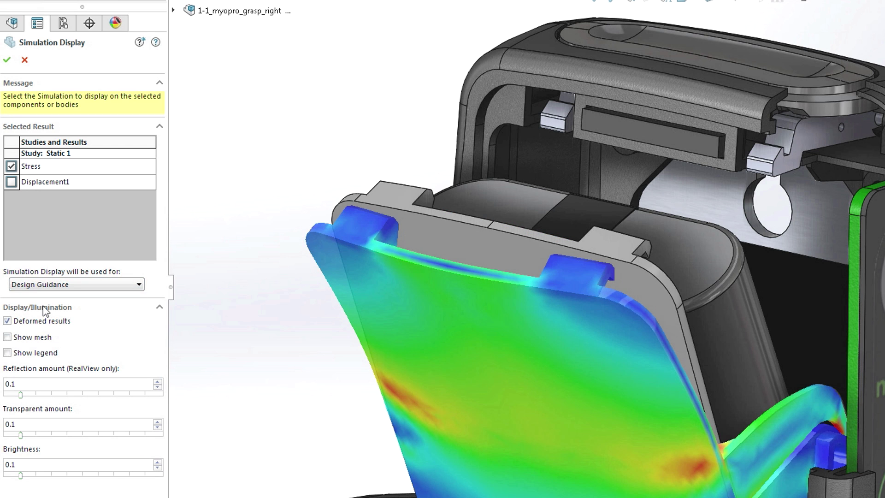
pyautogui.click(8, 61)
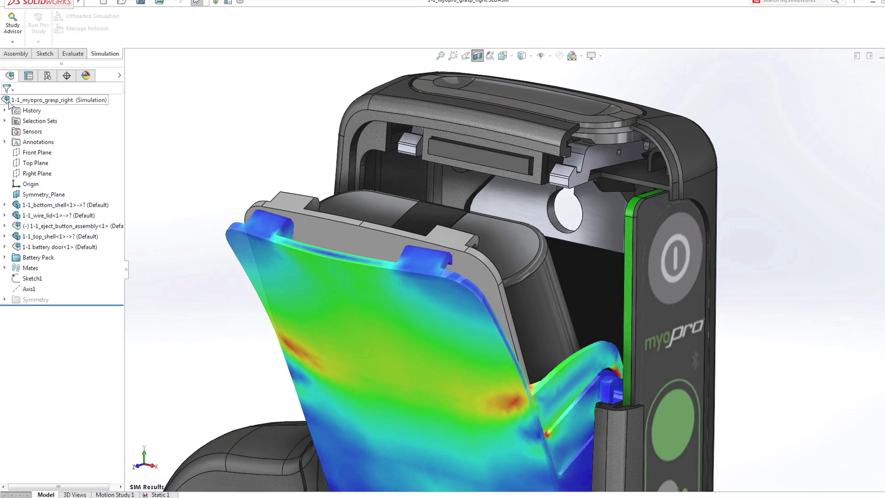